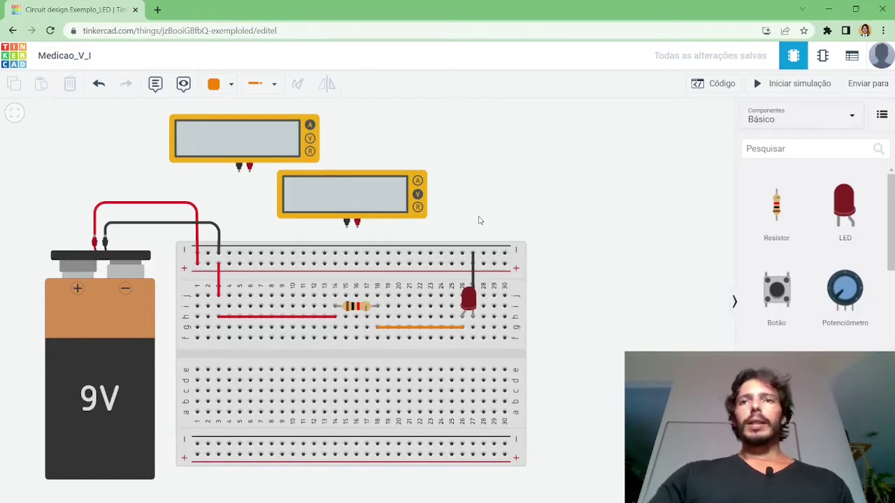
Shift the voltage-mode multimeter slightly closer to the breadboard
left_click(357, 306)
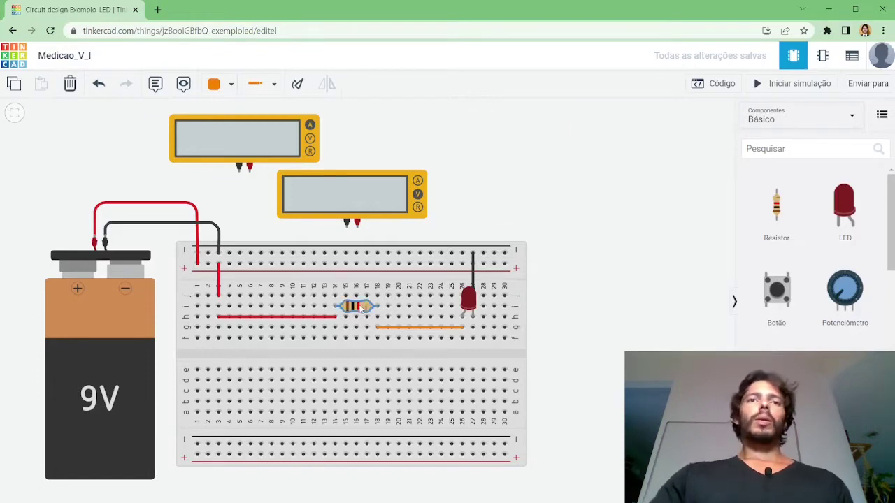
left_click(683, 175)
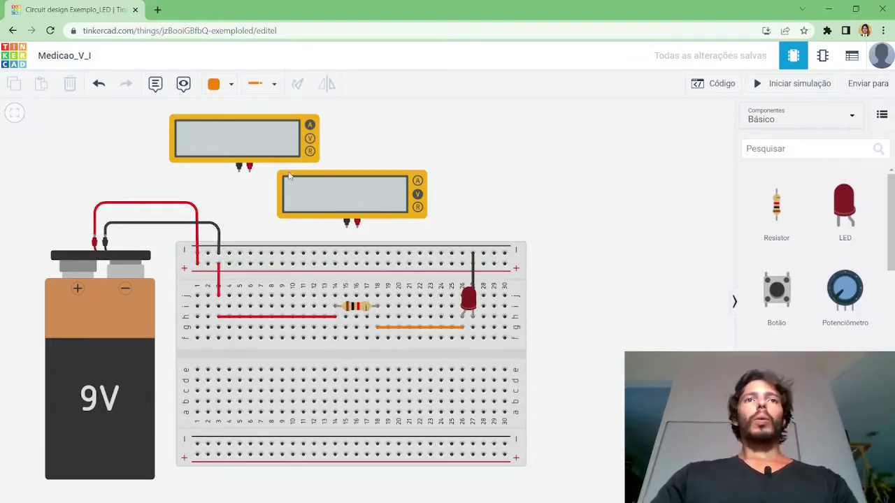
mouse_move(341, 186)
left_mouse_down()
mouse_move(402, 168)
mouse_move(353, 179)
mouse_move(350, 190)
left_mouse_up()
Place an extra multimeter found by searching components for "mul" in the empty workspace, and delete it
left_click(804, 146)
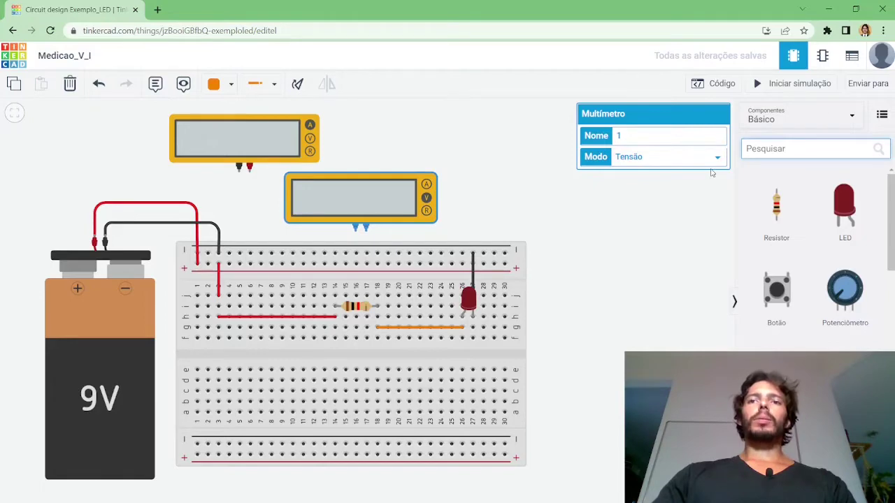
type("mul")
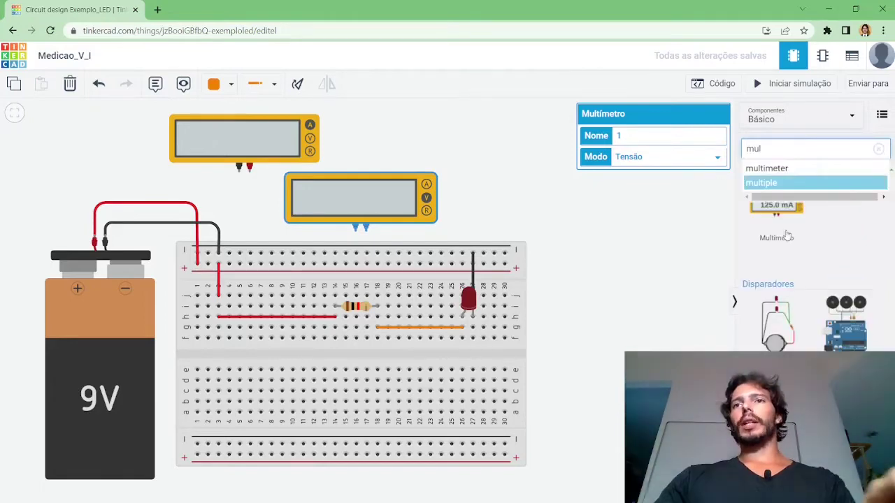
left_click(748, 190)
left_click_drag(747, 190, 619, 184)
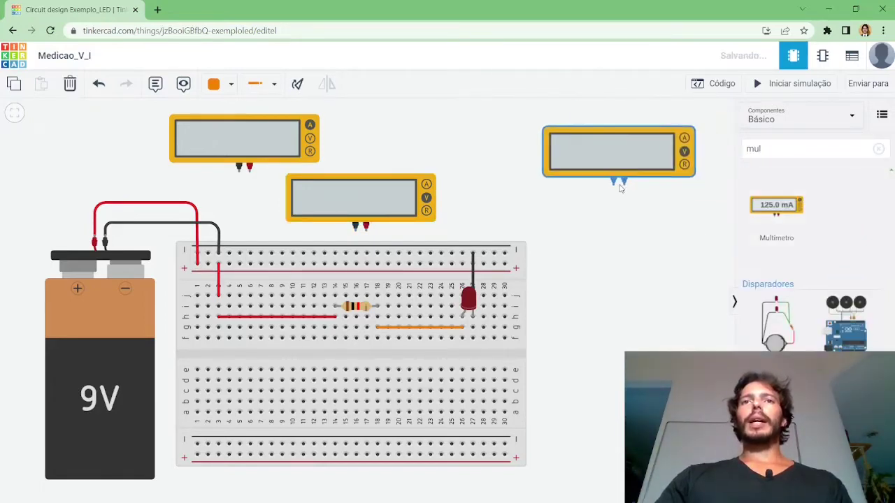
left_click(557, 187)
left_click(560, 175)
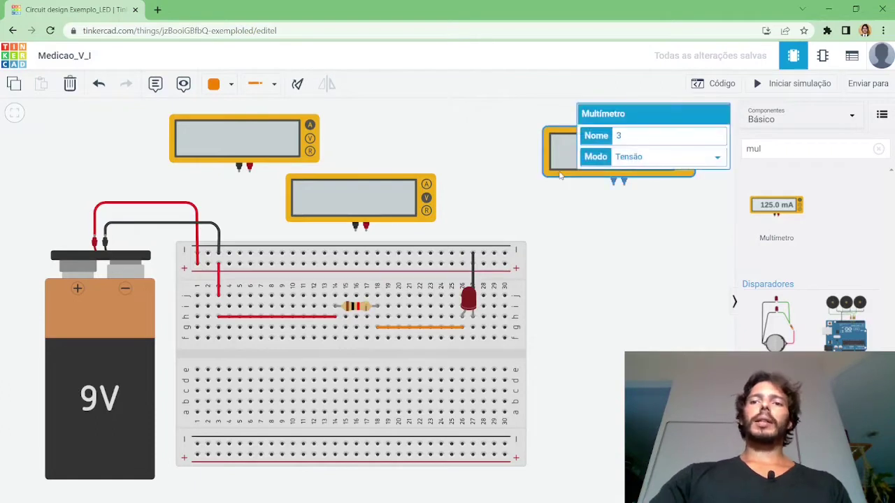
key("Delete")
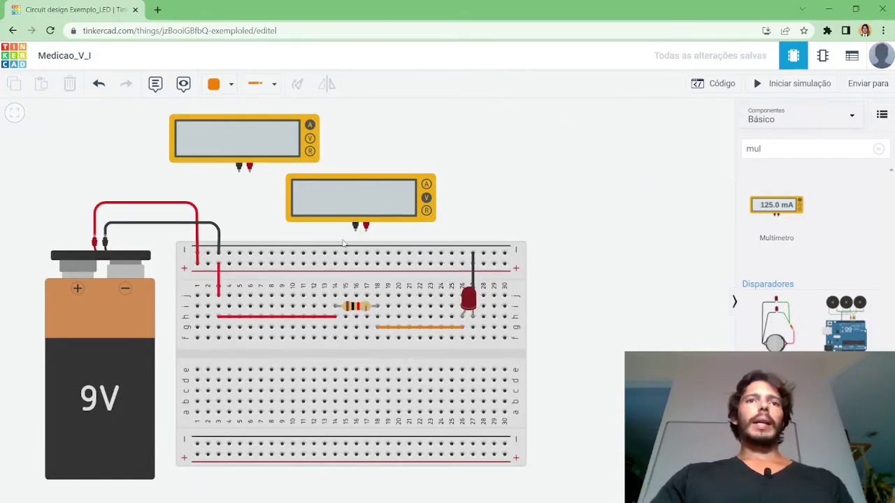
Inspect the measurement mode settings of the two multimeters above the breadboard
left_click(427, 199)
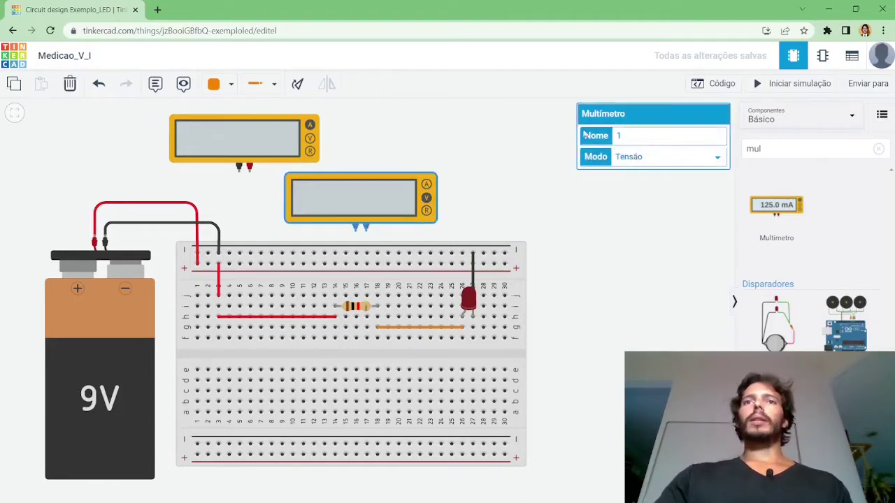
left_click(662, 197)
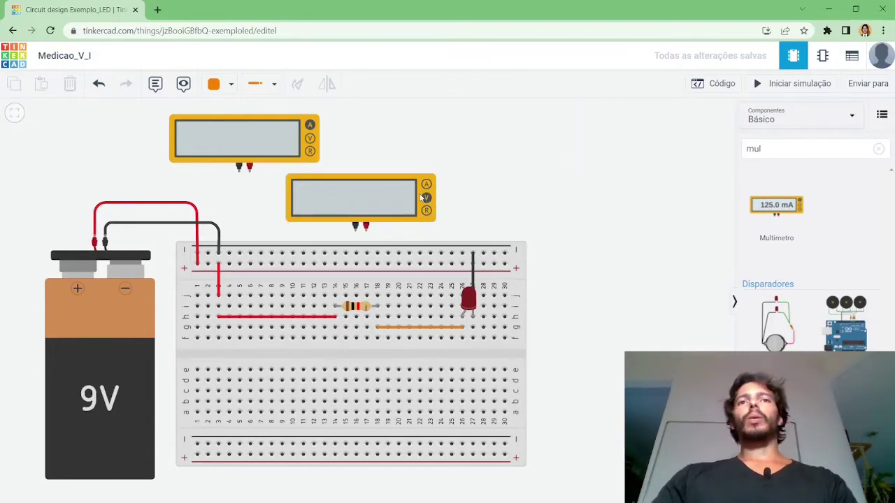
left_click(241, 146)
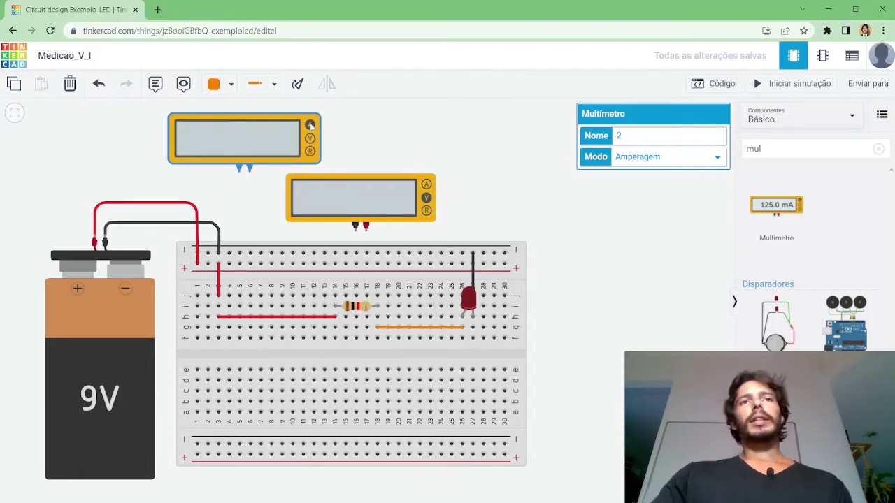
left_click(363, 127)
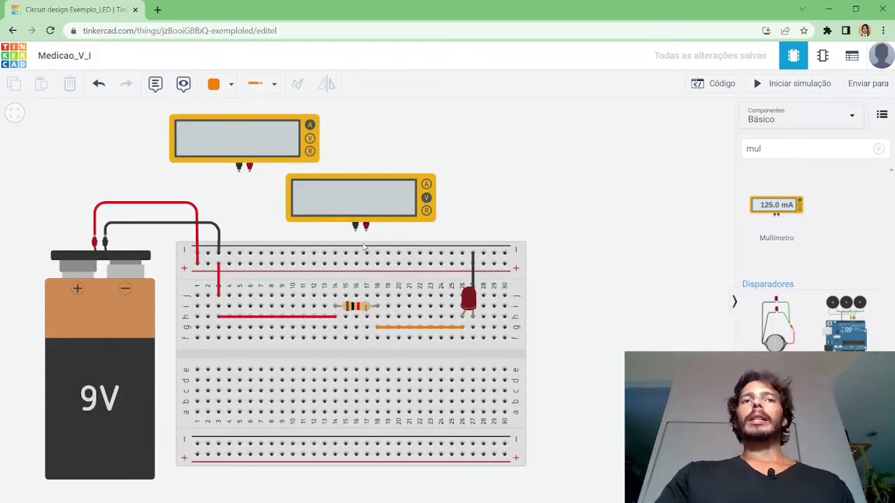
Wire the voltage multimeter across the resistor, with its black terminal to j14 and its red terminal to j18
left_click(355, 227)
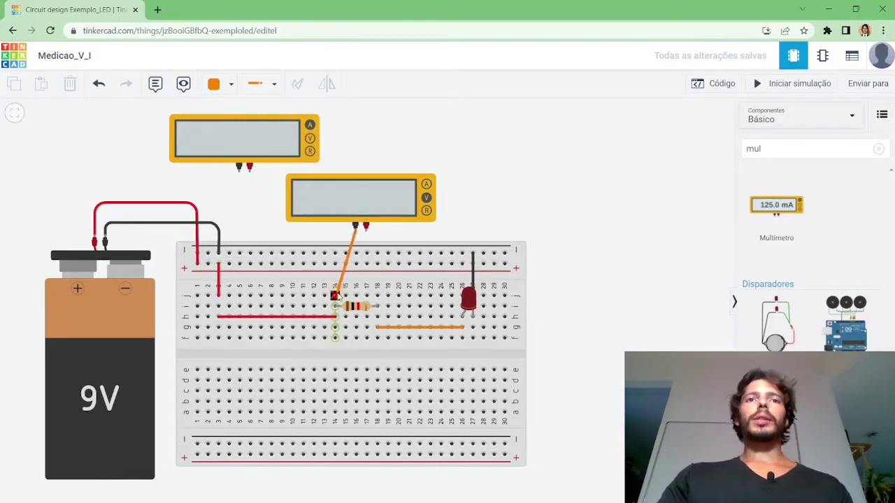
left_click(335, 295)
left_click(365, 227)
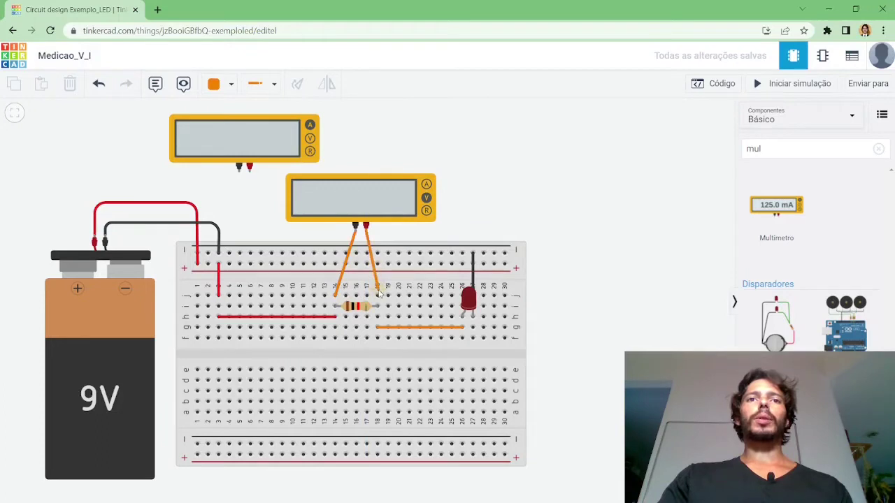
left_click(377, 295)
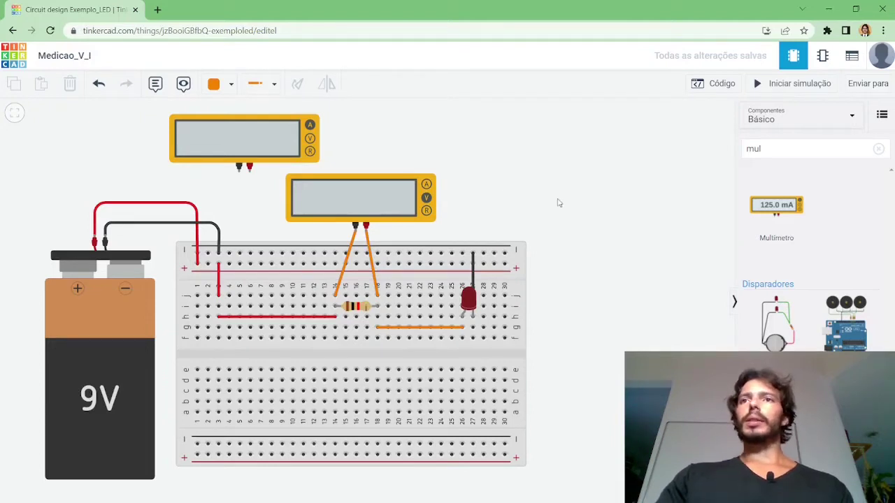
Run the simulation to read the resistor's voltage and check the voltmeter lead polarity, and stop it
left_click(773, 89)
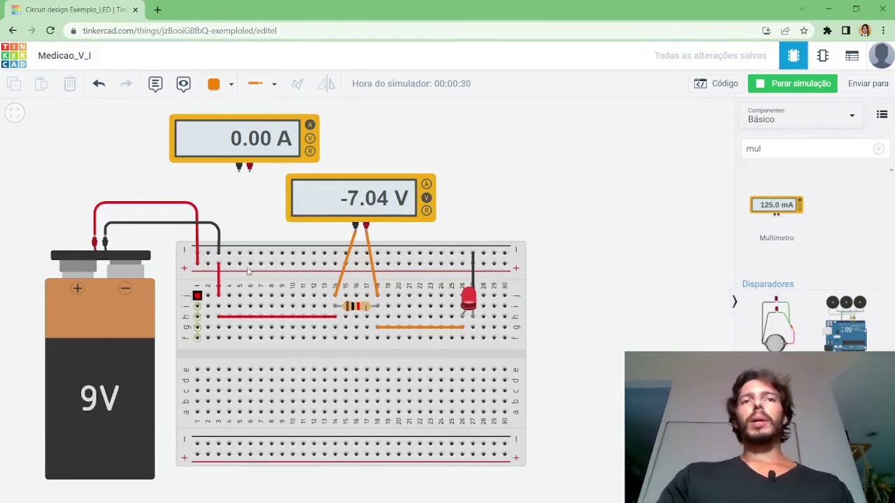
left_click(368, 238)
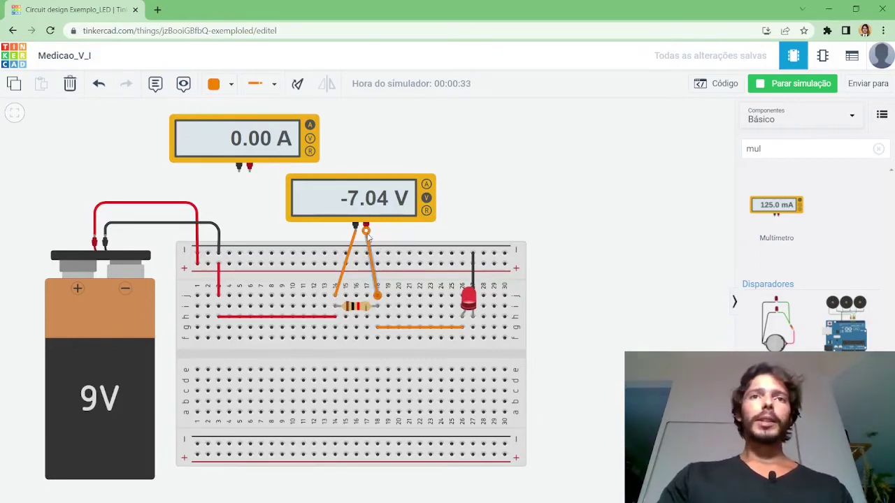
left_click(461, 239)
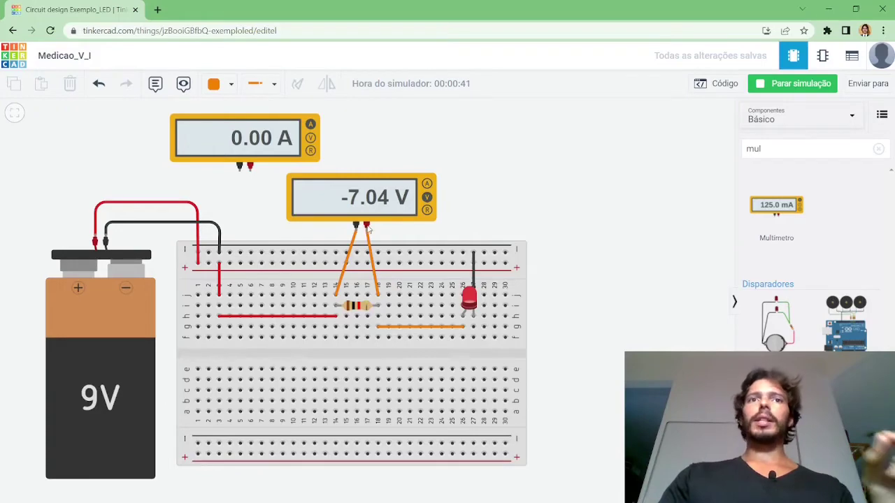
left_click(368, 229)
left_click(368, 229)
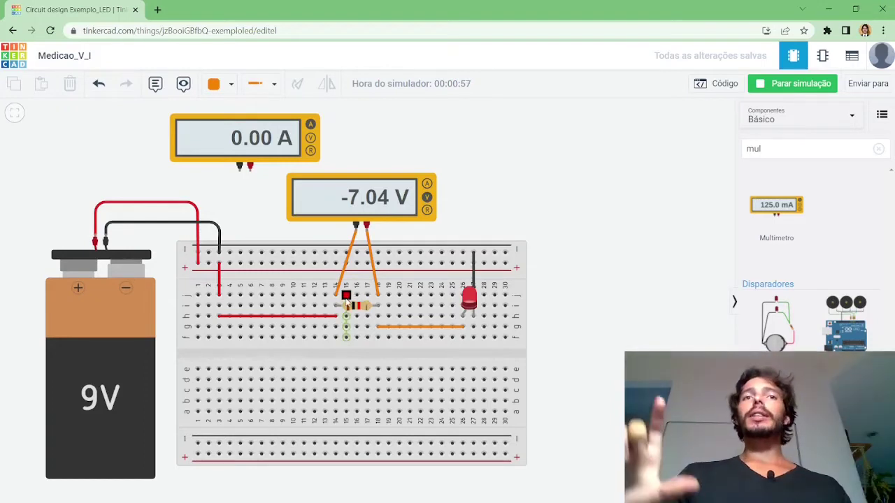
left_click(778, 86)
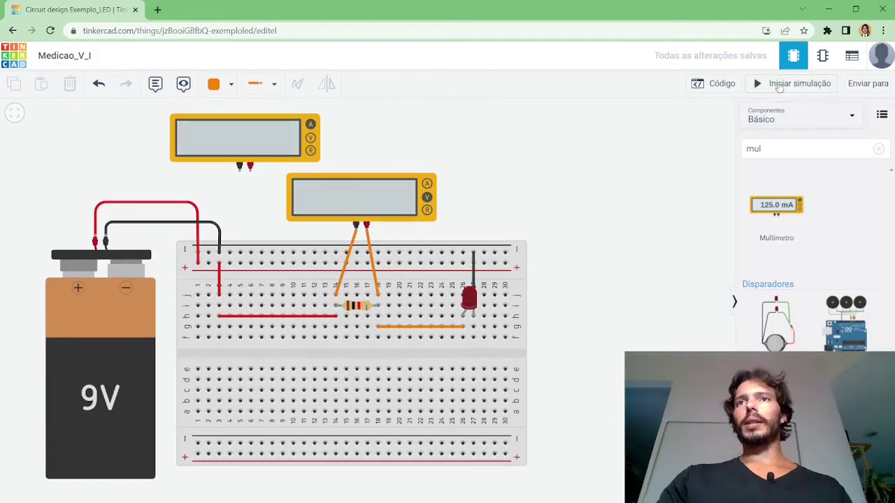
Replace the voltmeter's two wires with swapped ones, connecting the red terminal to j14 and the black terminal to j18
left_click(351, 261)
left_click(346, 261)
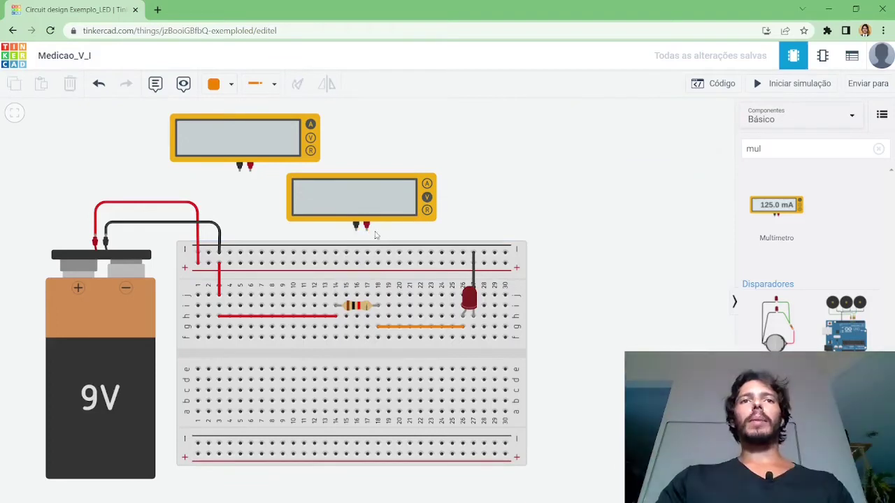
left_click(366, 225)
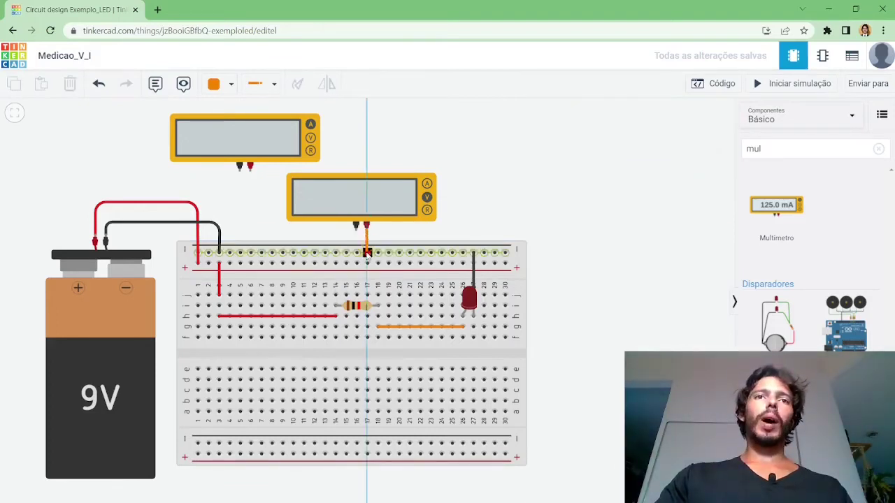
left_click(335, 295)
left_click(356, 225)
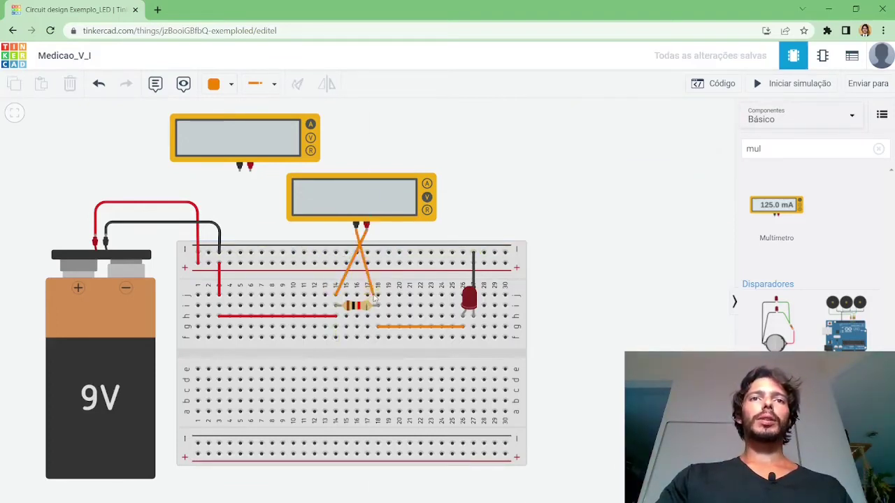
left_click(377, 295)
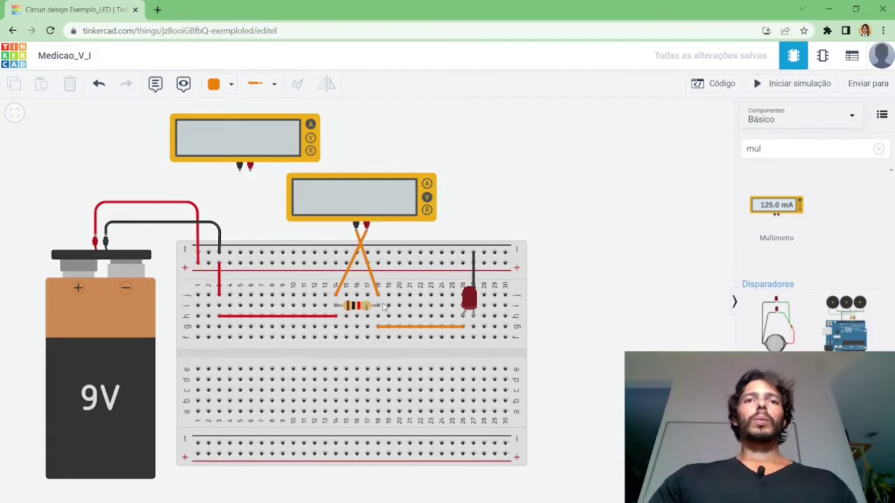
Simulate the circuit to check the resistor's voltage, and recolour the voltmeter's wires red for positive and black for negative
left_click(789, 83)
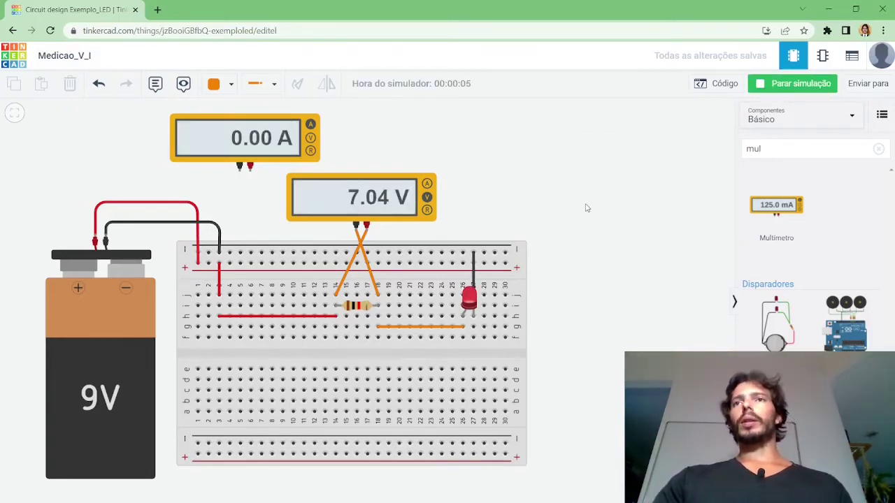
left_click(470, 302)
key("Escape")
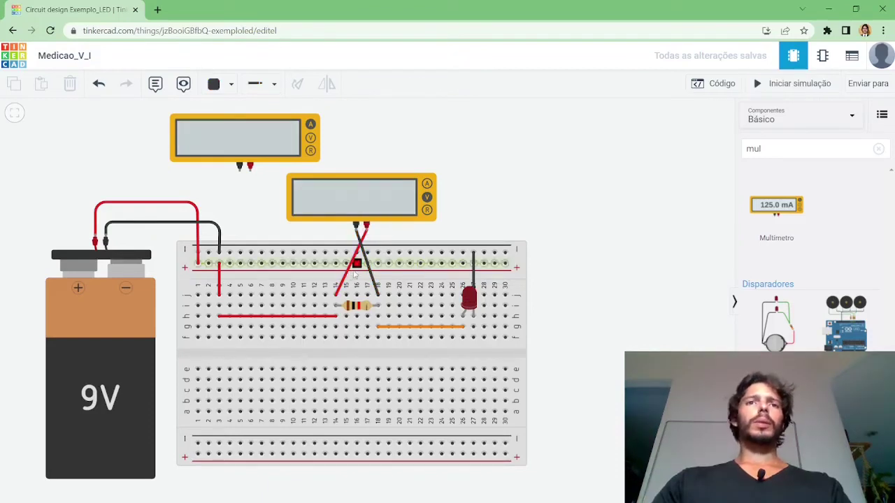
left_click(335, 294)
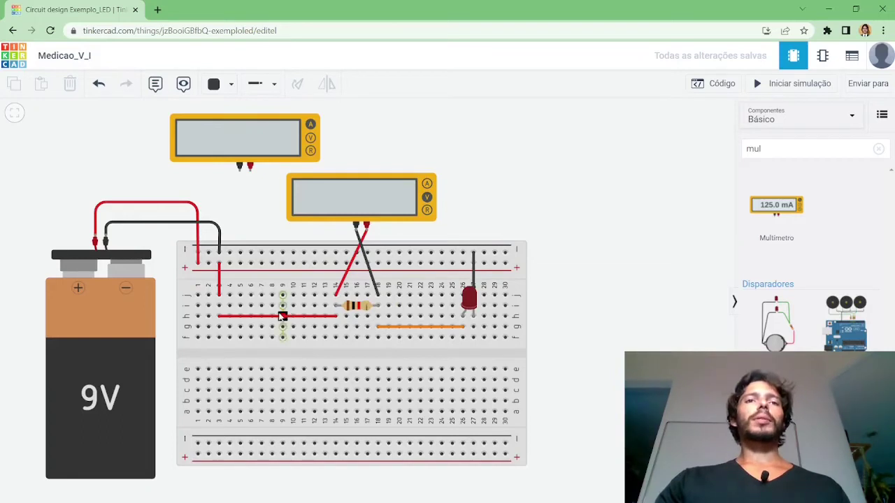
Shorten the red row-h jumper to end at h5 and insert the ammeter in series, black lead to i5 and red-coloured lead to h14
left_click(274, 316)
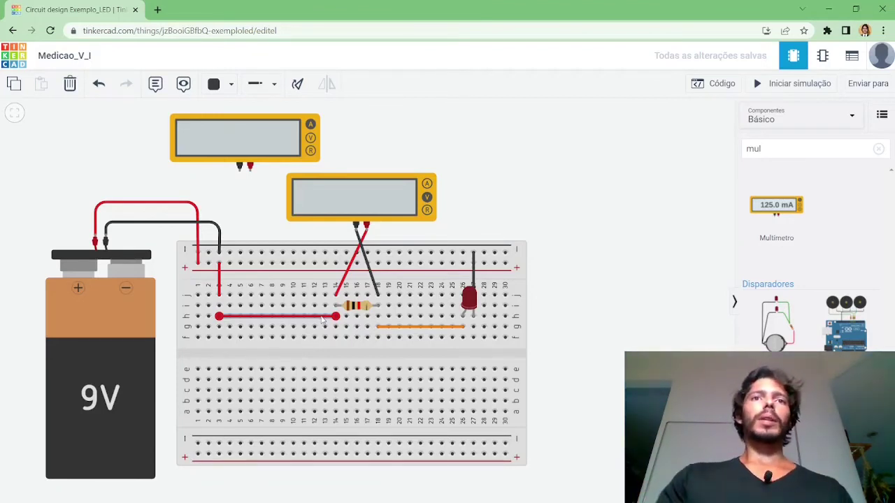
left_click_drag(336, 316, 239, 316)
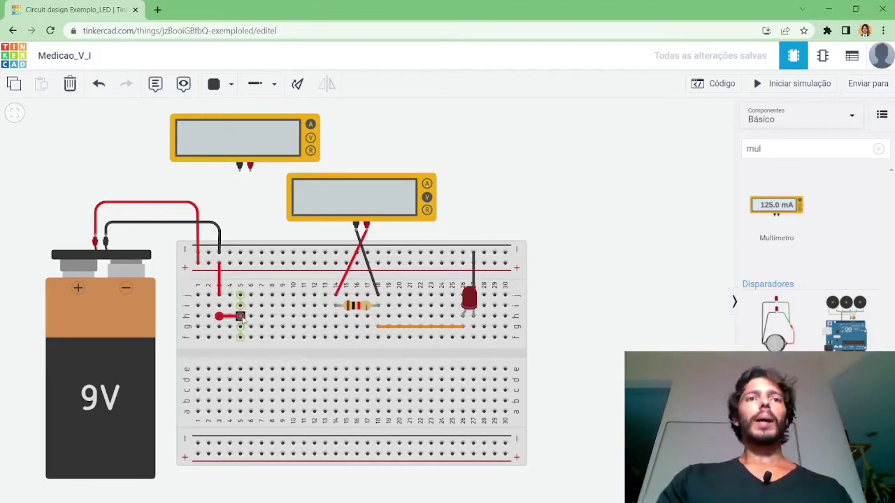
left_click(239, 167)
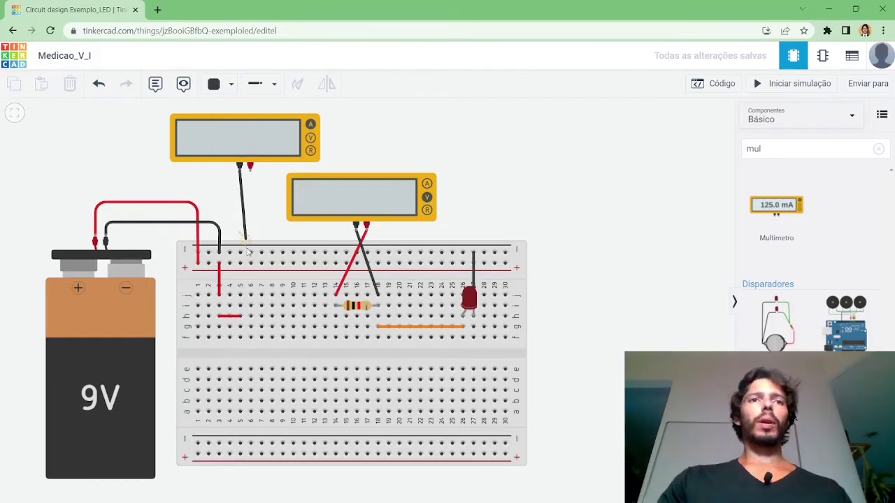
left_click(240, 305)
left_click(250, 170)
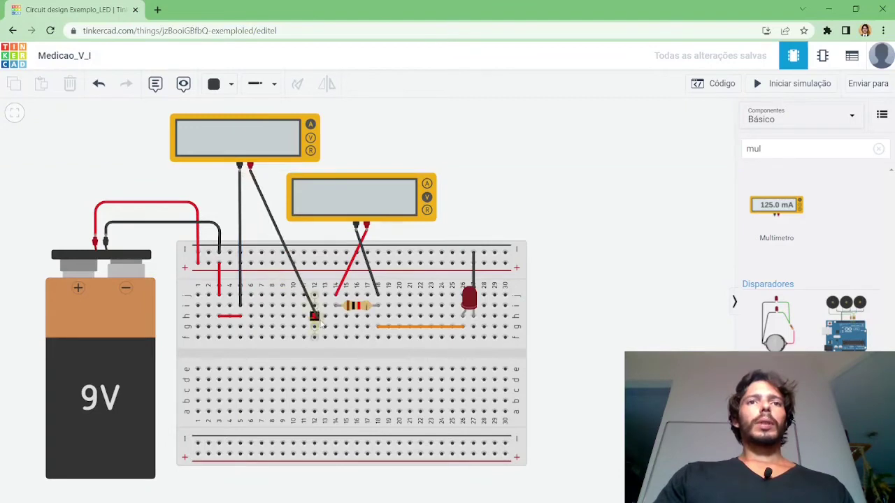
left_click(336, 316)
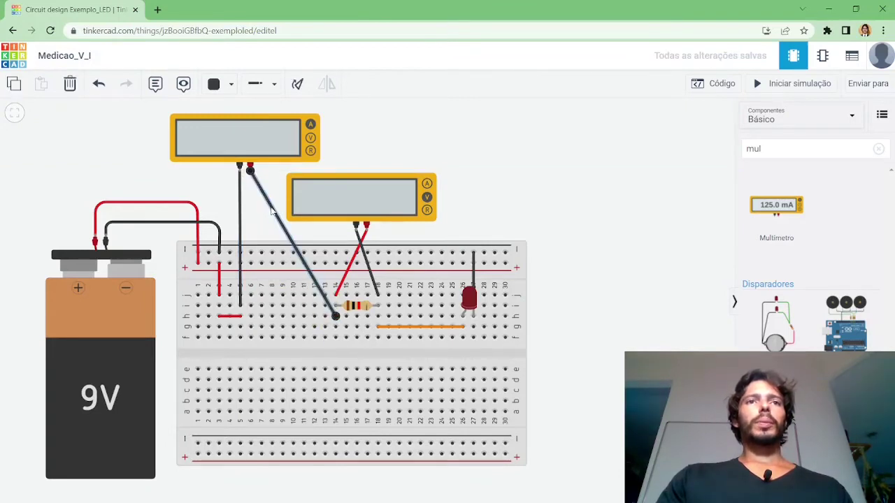
key("2")
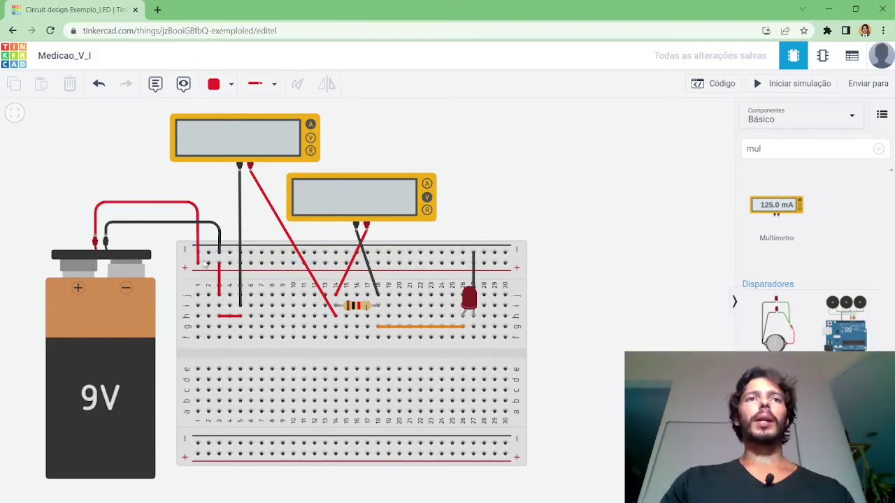
Run the simulation to read the circuit current and the resistor's voltage on both multimeters
left_click(219, 295)
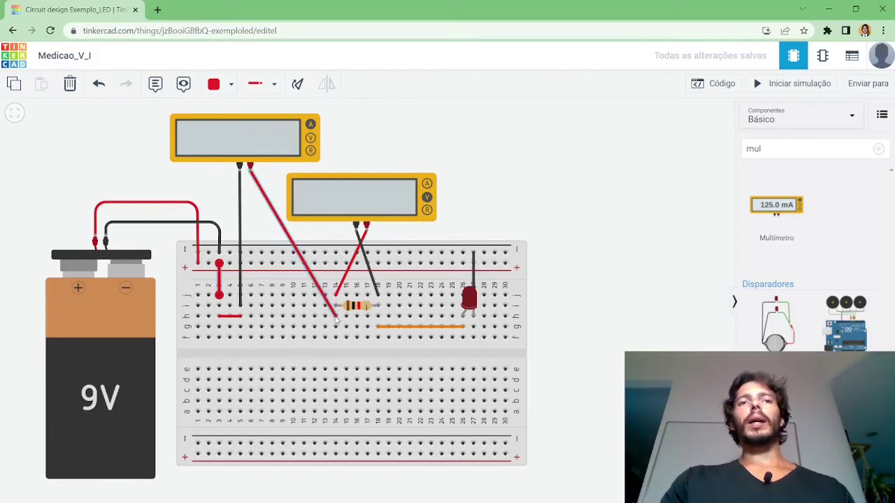
mouse_move(336, 320)
left_mouse_down()
mouse_move(335, 306)
mouse_move(335, 316)
left_mouse_up()
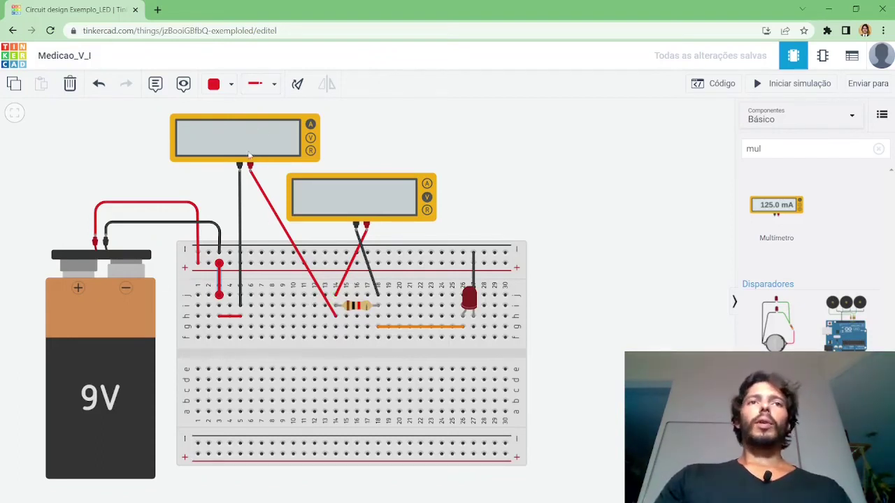
left_click(786, 88)
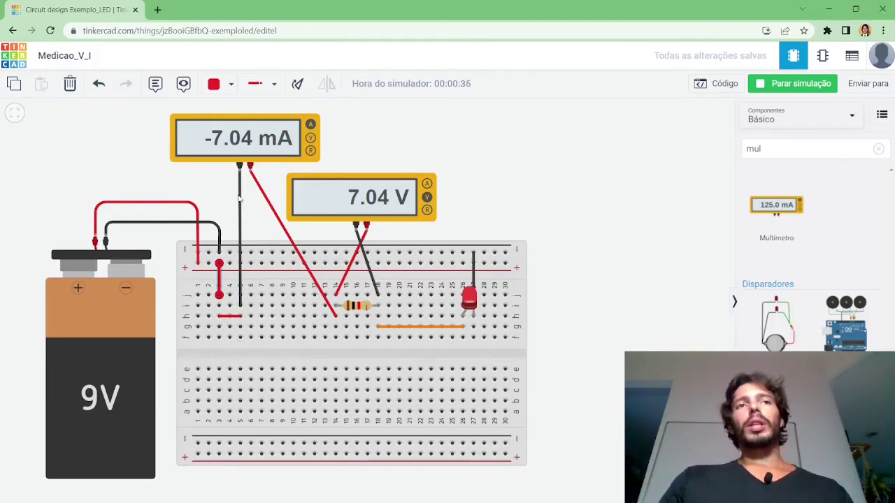
left_click(240, 166)
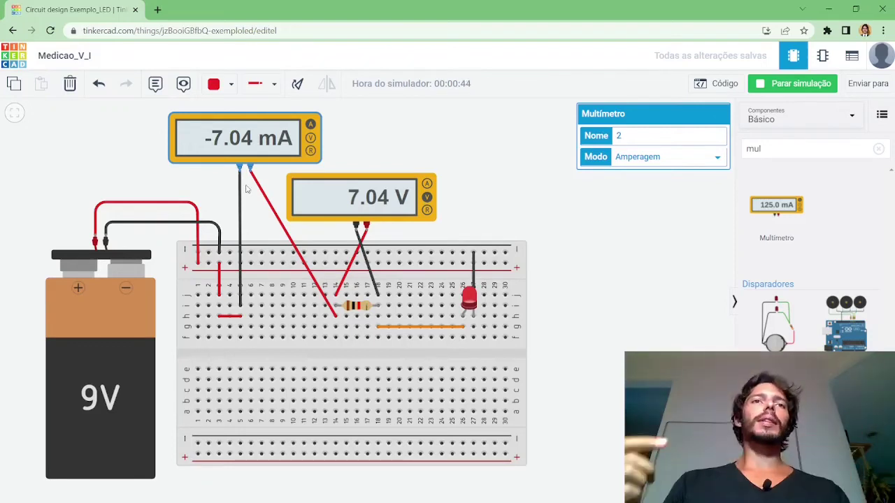
left_click(301, 110)
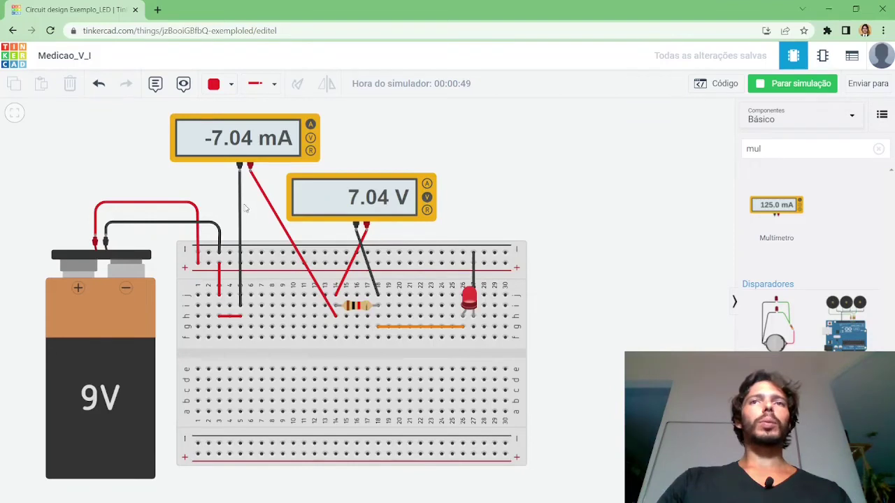
Stop the simulation and swap the ammeter's leads at its terminals, so positive connects to i5 and negative to h14
left_click(797, 84)
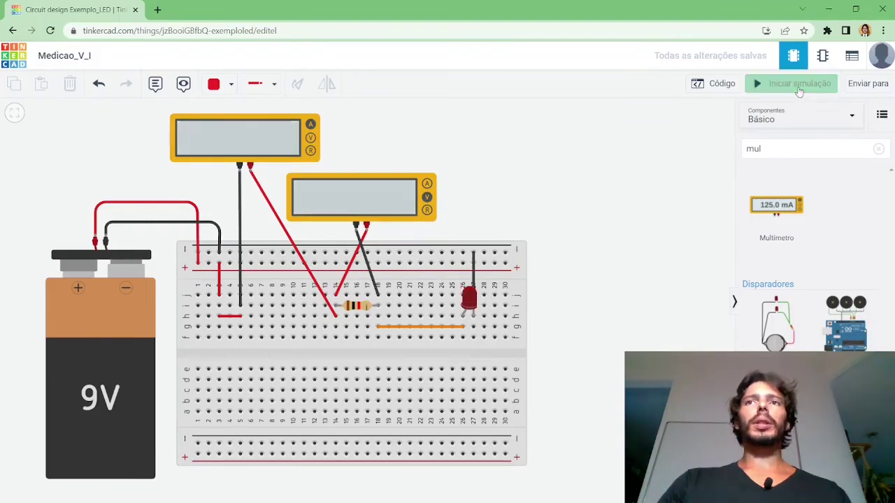
left_click(240, 224)
mouse_move(240, 170)
left_mouse_down()
mouse_move(251, 171)
mouse_move(240, 170)
left_mouse_up()
left_click(250, 173)
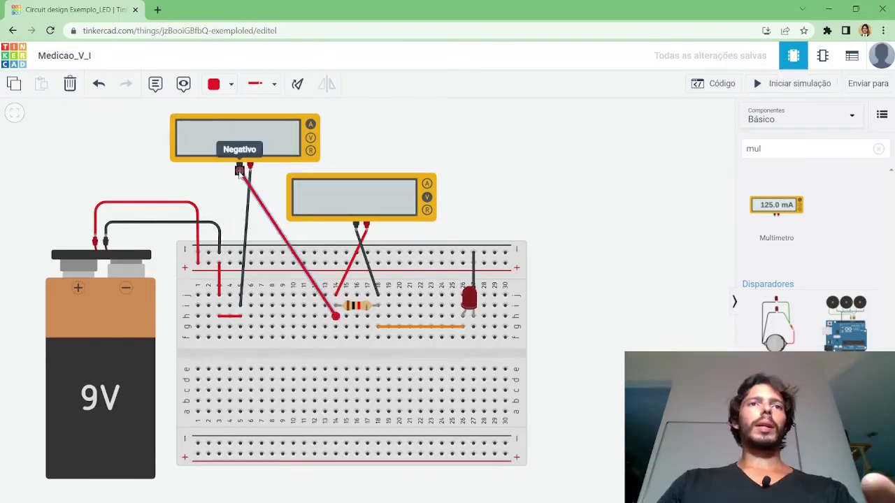
Recolour the ammeter's wires, black for the negative lead to h14 and red for the positive lead to i5
left_click(231, 85)
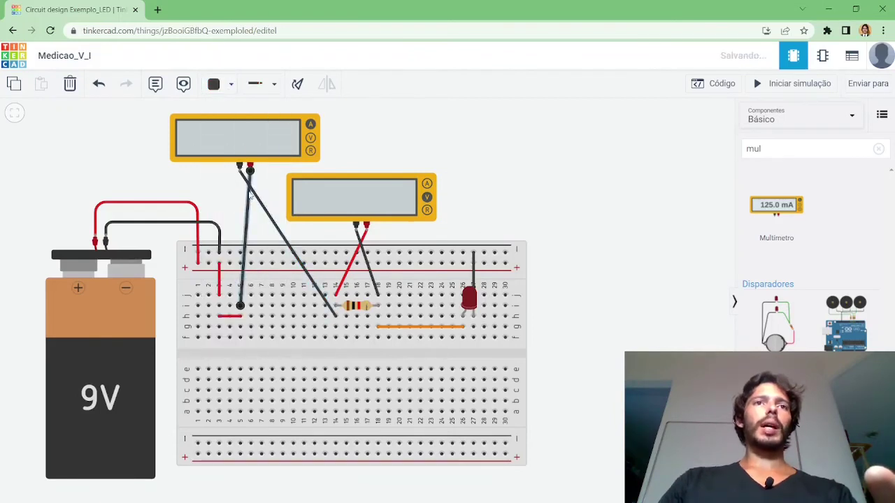
left_click(222, 84)
left_click(249, 142)
left_click(587, 139)
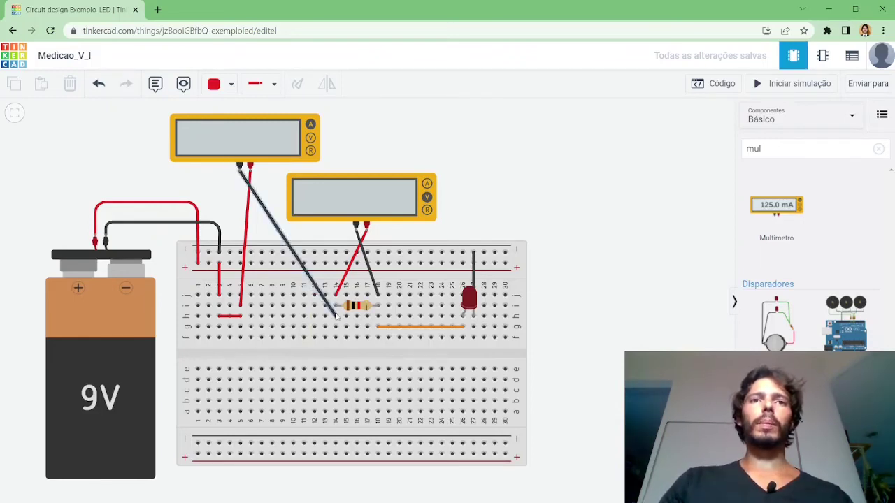
Run the simulation again to read the circuit current and the resistor's voltage with the ammeter's corrected polarity
left_click(784, 85)
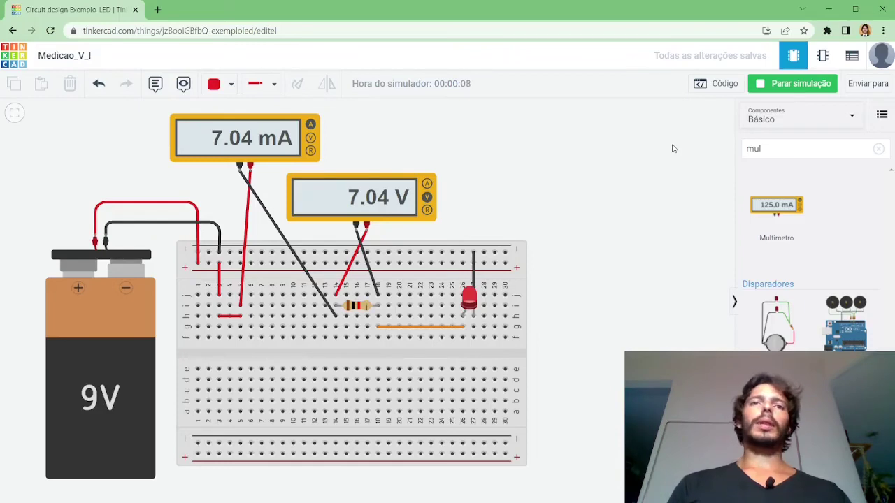
left_click(474, 290)
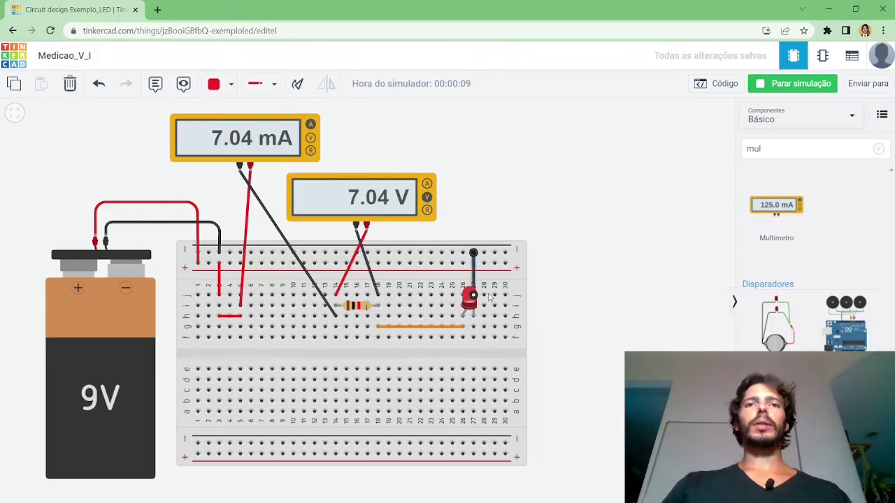